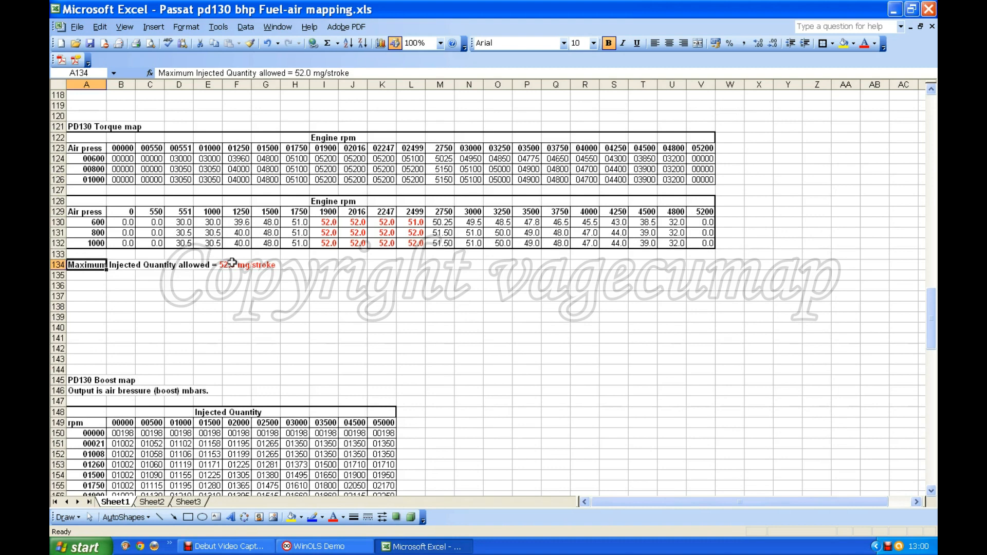
# Link cell A136 to the heading in A129 and fill the reference across to V136 and down to A139
pyautogui.click(88, 285)
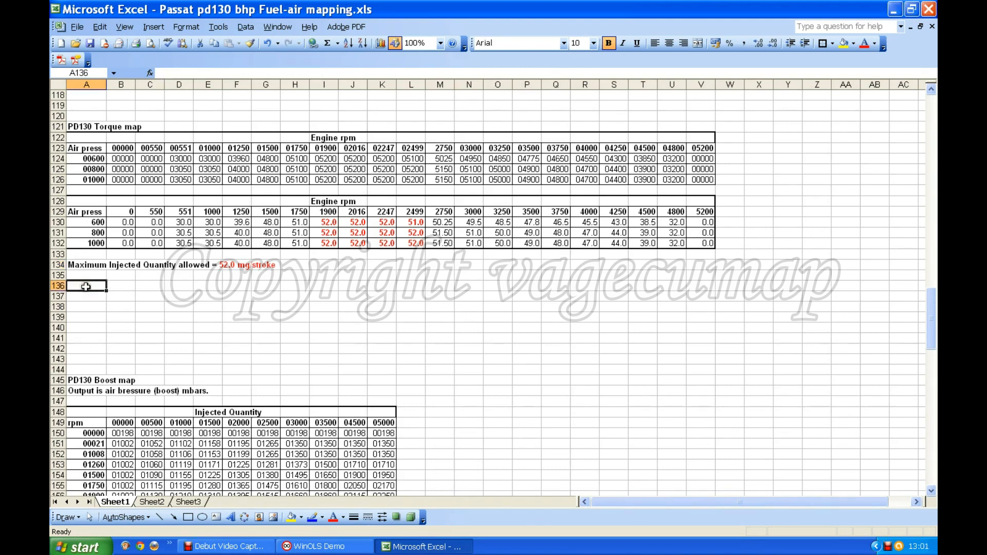
pyautogui.write('=')
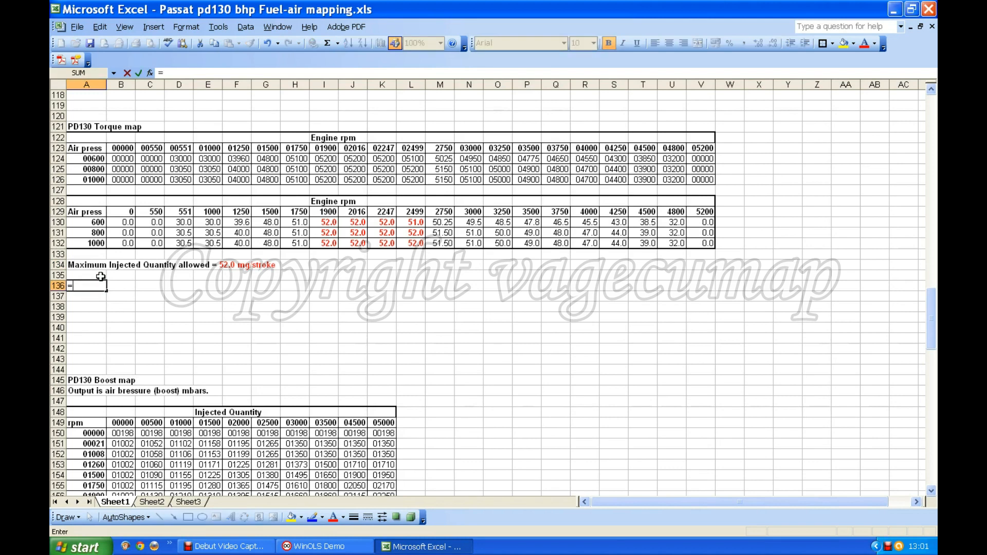
pyautogui.click(89, 215)
pyautogui.press('Return')
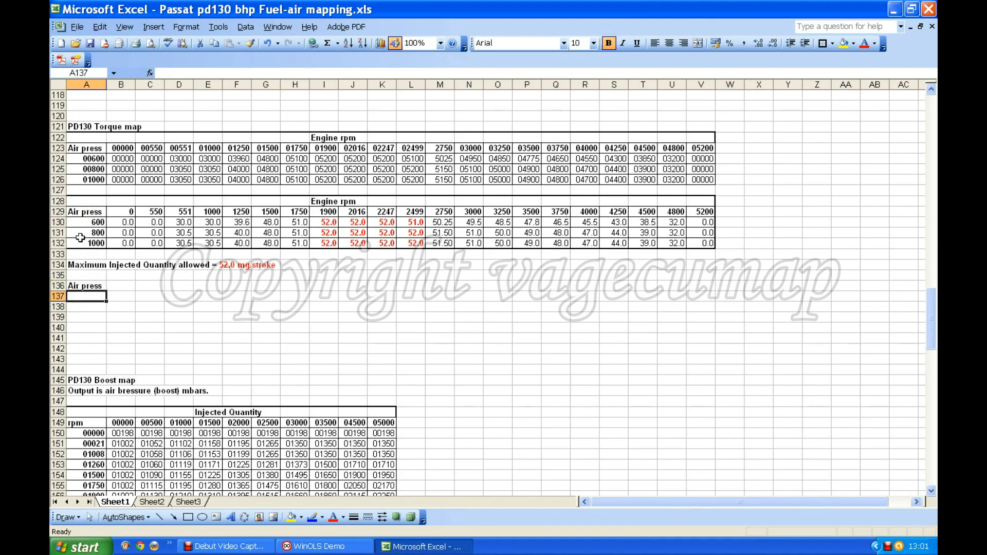
pyautogui.click(103, 287)
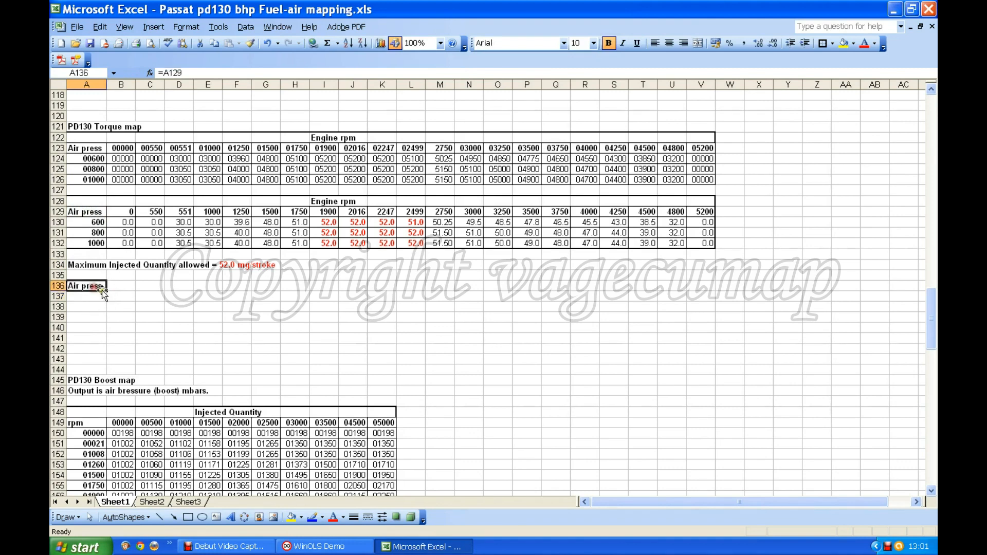
pyautogui.moveTo(105, 294); pyautogui.dragTo(707, 291)
pyautogui.click(93, 286)
pyautogui.click(705, 287)
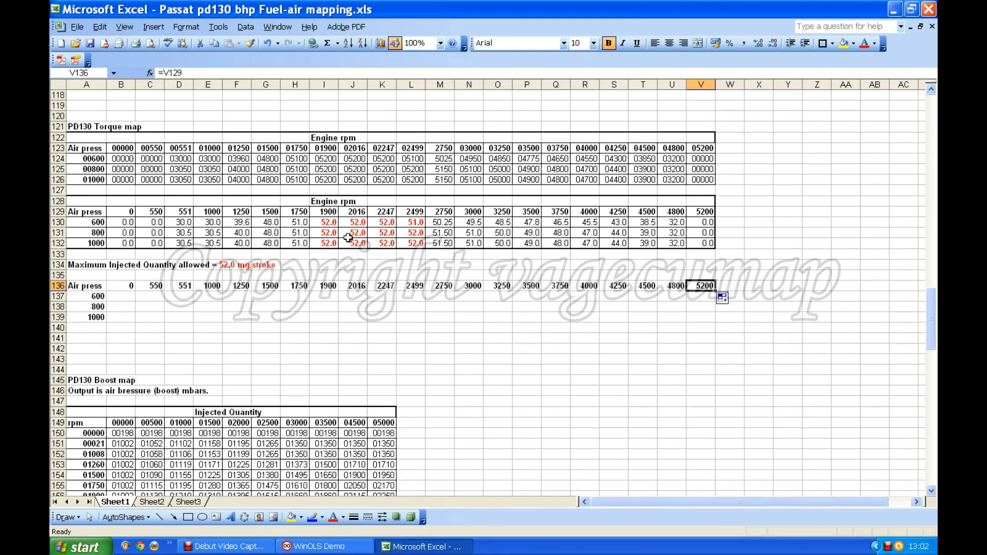
# Enter the formula =B130*1.1 in B137 and fill it across and down to V139
pyautogui.click(124, 296)
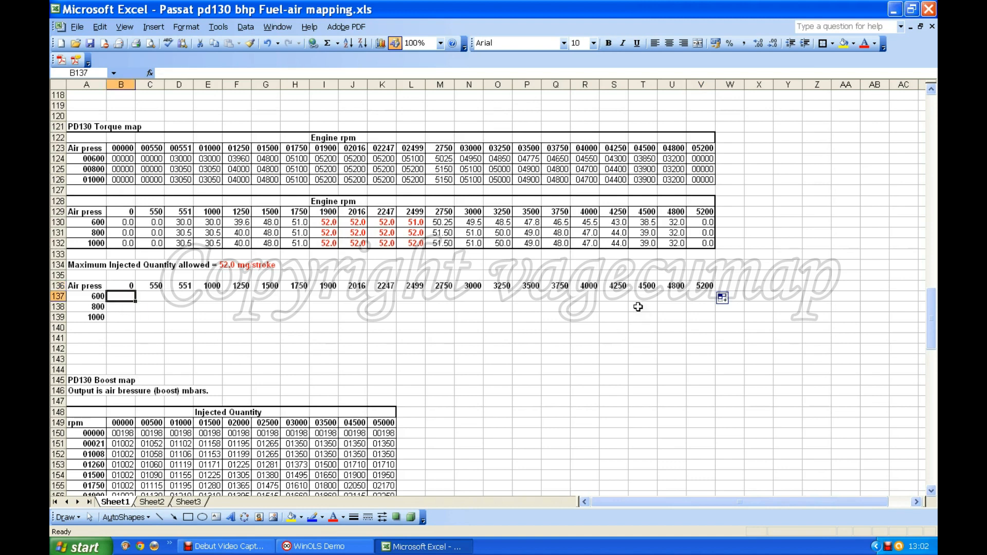
pyautogui.write('=')
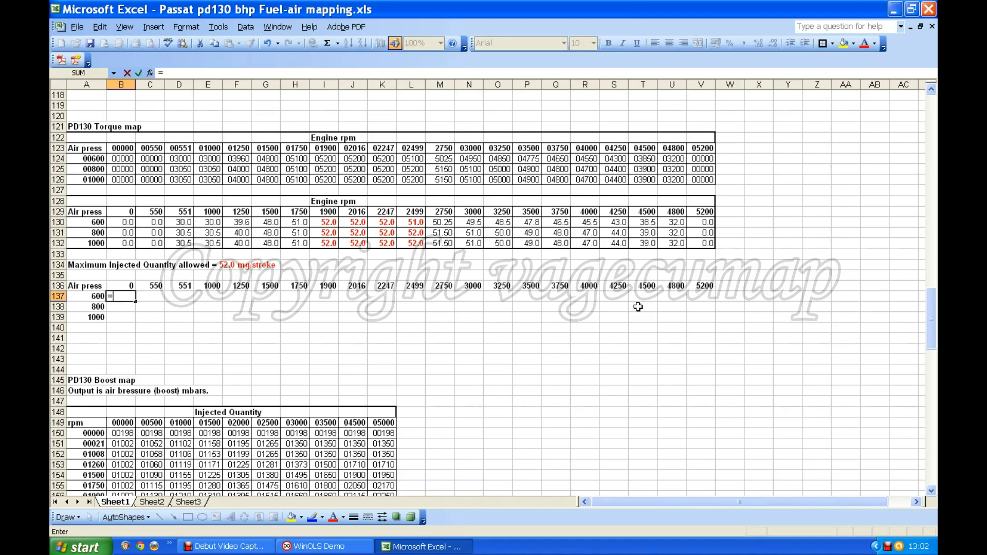
pyautogui.click(128, 222)
pyautogui.write('*1.1')
pyautogui.press('Return')
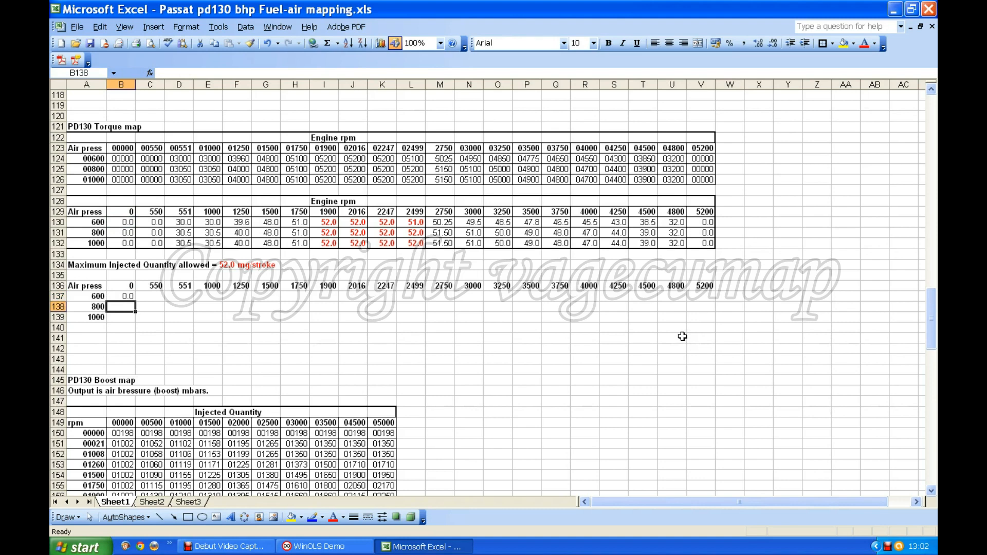
pyautogui.click(126, 297)
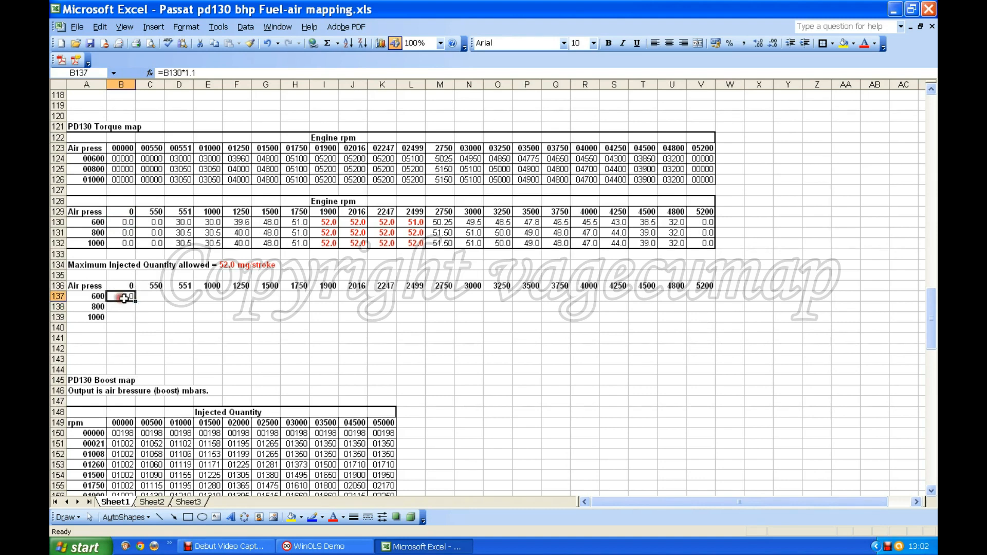
pyautogui.moveTo(134, 303); pyautogui.dragTo(713, 324)
# Examine the scaled quantities for 1900 to 2247 rpm in the 800 and 1000 air pressure rows
pyautogui.click(350, 316)
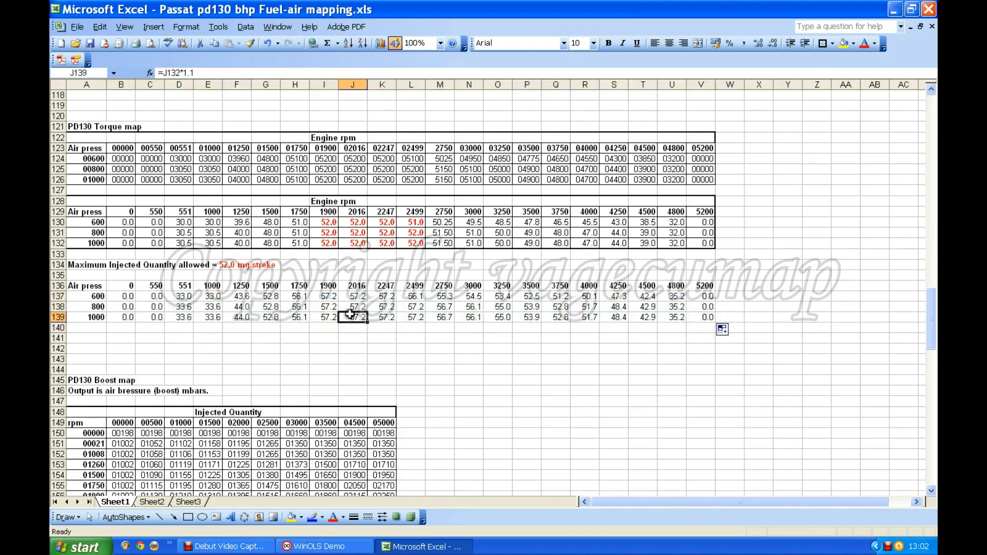
pyautogui.click(388, 318)
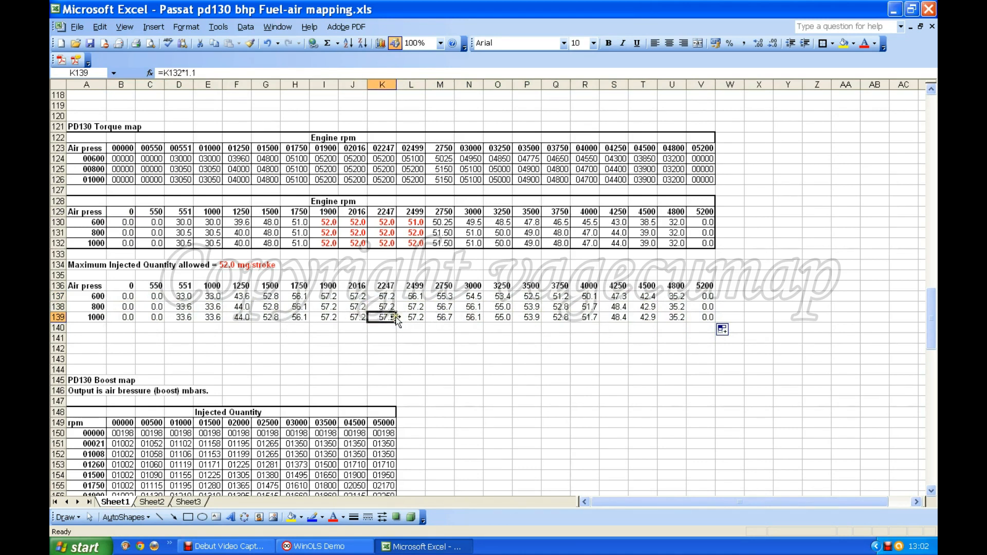
pyautogui.click(354, 314)
pyautogui.click(352, 307)
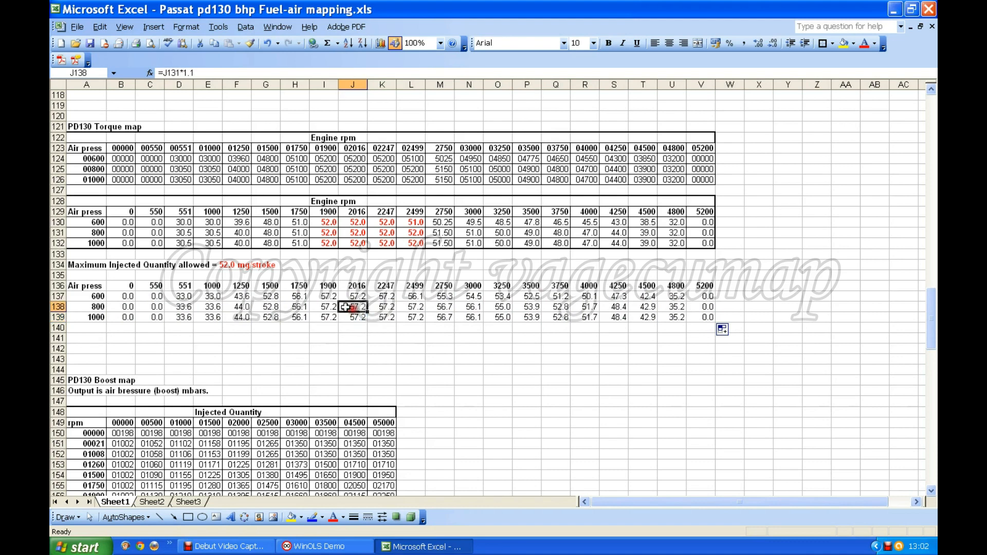
pyautogui.click(329, 307)
pyautogui.click(356, 317)
pyautogui.click(386, 318)
pyautogui.click(390, 308)
pyautogui.click(355, 308)
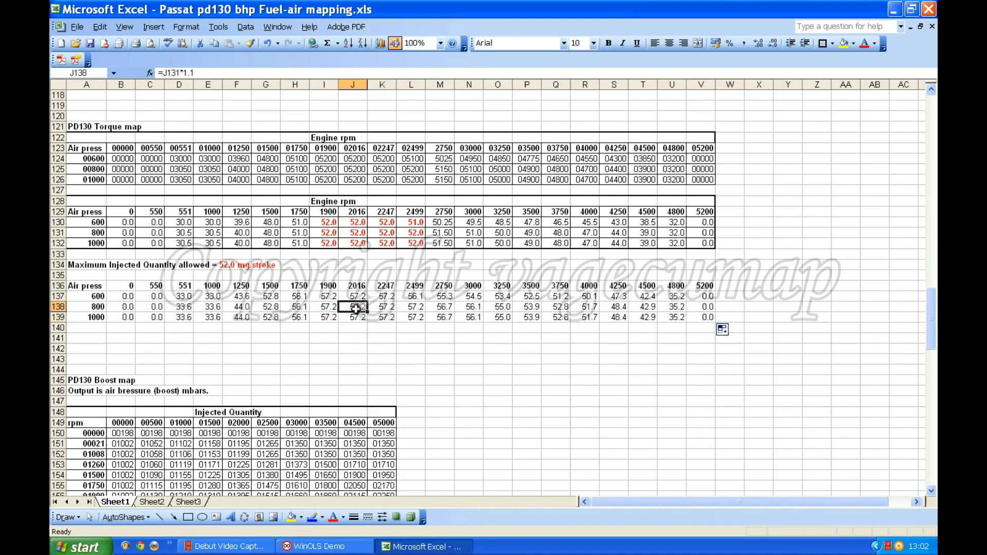
pyautogui.click(329, 308)
pyautogui.click(327, 318)
pyautogui.click(352, 318)
pyautogui.click(357, 308)
# Set the multiplier in B137 to 1.12, fill the formula through V139 and check the 2016 rpm peak
pyautogui.click(122, 296)
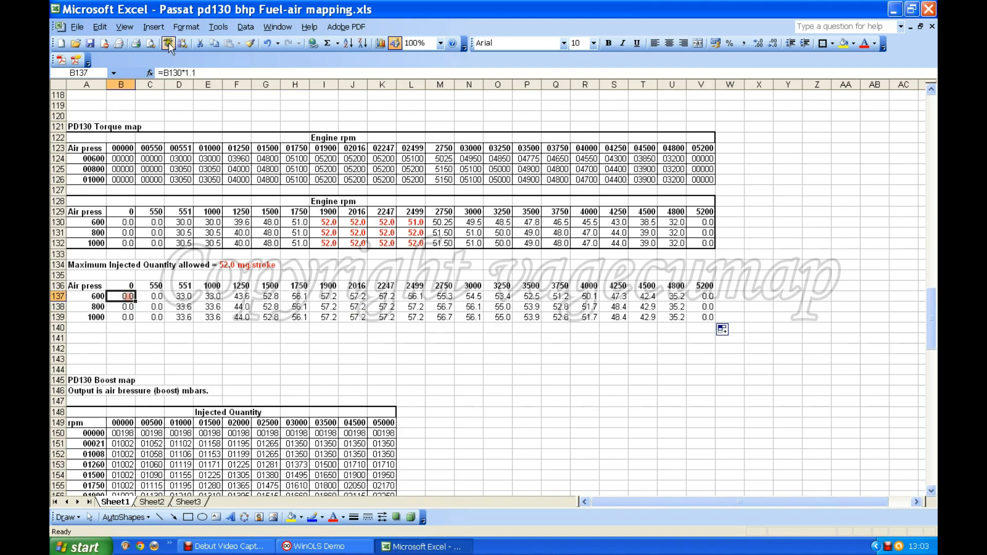
pyautogui.click(196, 74)
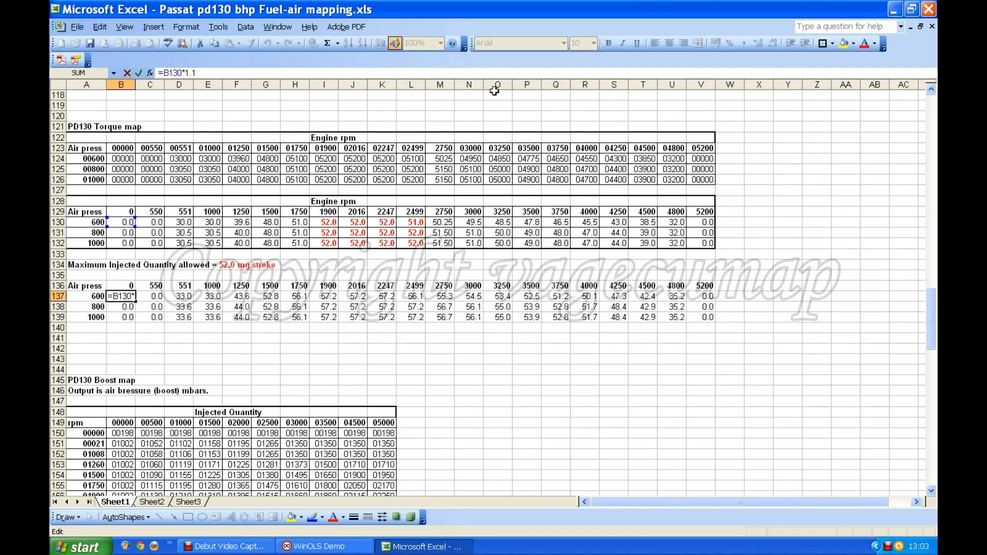
pyautogui.press('BackSpace')
pyautogui.write('12')
pyautogui.press('Return')
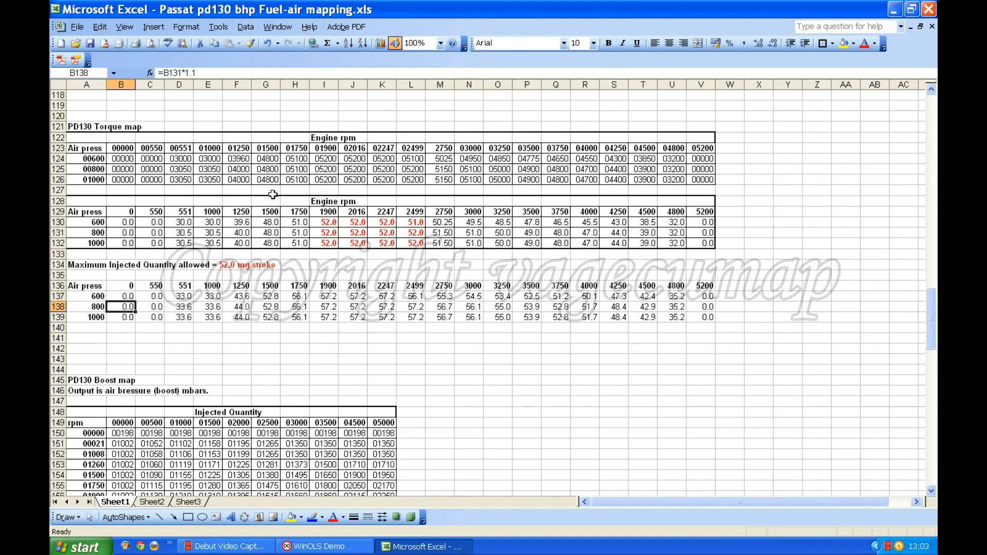
pyautogui.click(126, 296)
pyautogui.moveTo(135, 301); pyautogui.dragTo(707, 323)
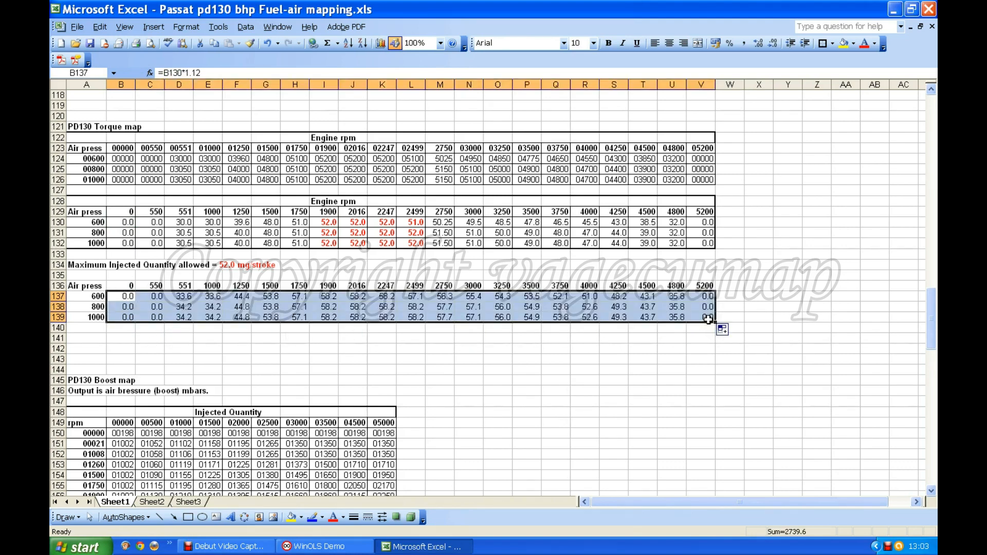
pyautogui.click(360, 317)
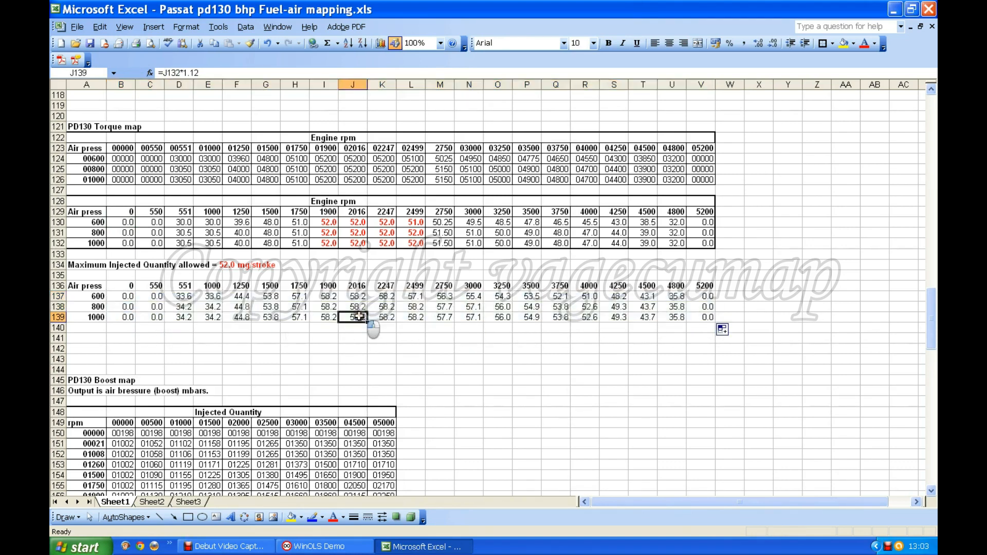
# Set the multiplier in B137 to 1.13, fill the formula through V139 and check the 2499 rpm value
pyautogui.click(128, 296)
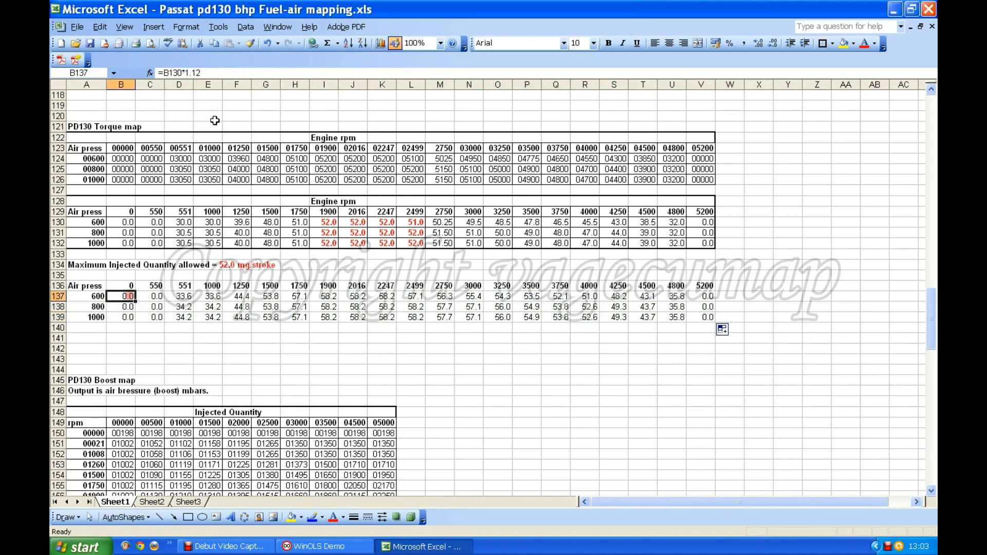
pyautogui.press('F2')
pyautogui.press('BackSpace')
pyautogui.write('3')
pyautogui.press('Return')
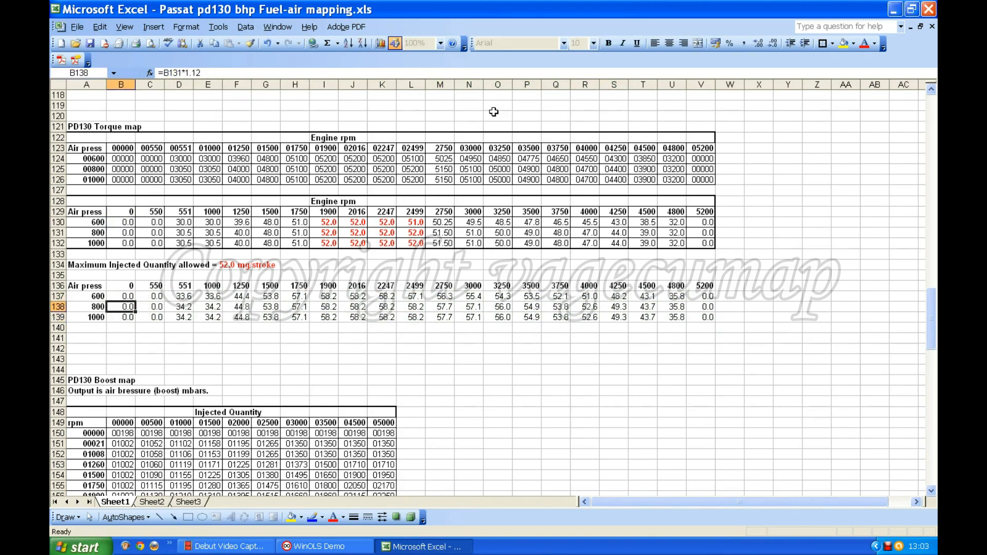
pyautogui.click(122, 296)
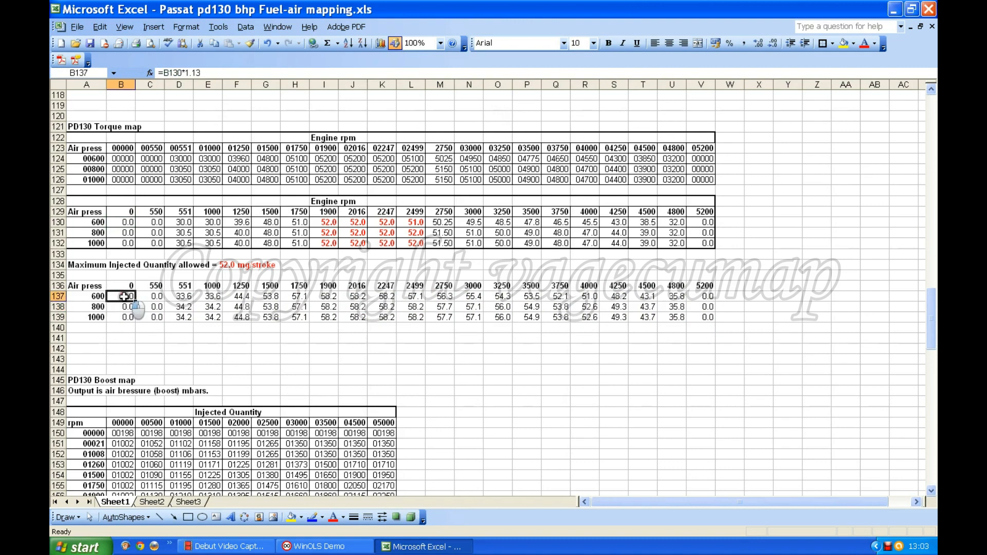
pyautogui.moveTo(135, 301); pyautogui.dragTo(704, 321)
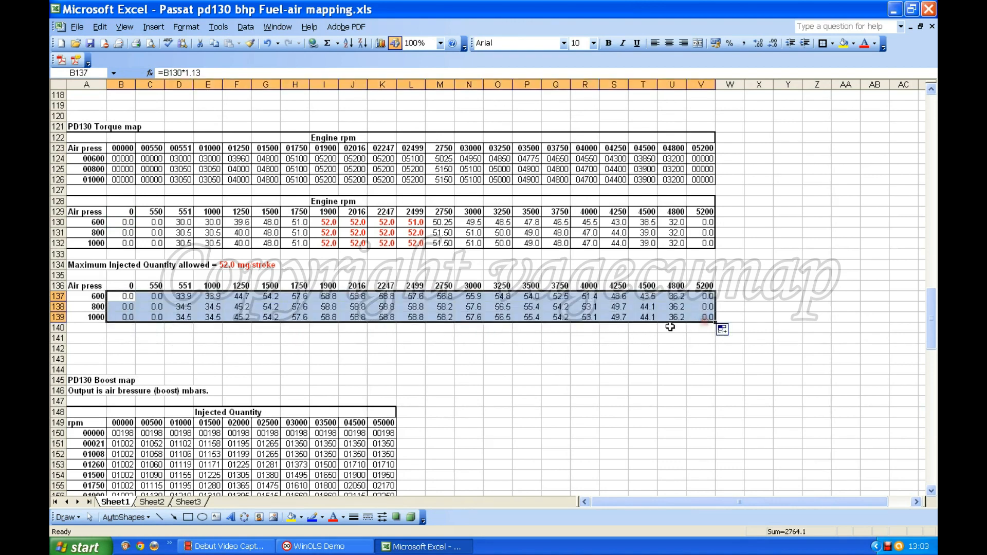
pyautogui.click(404, 318)
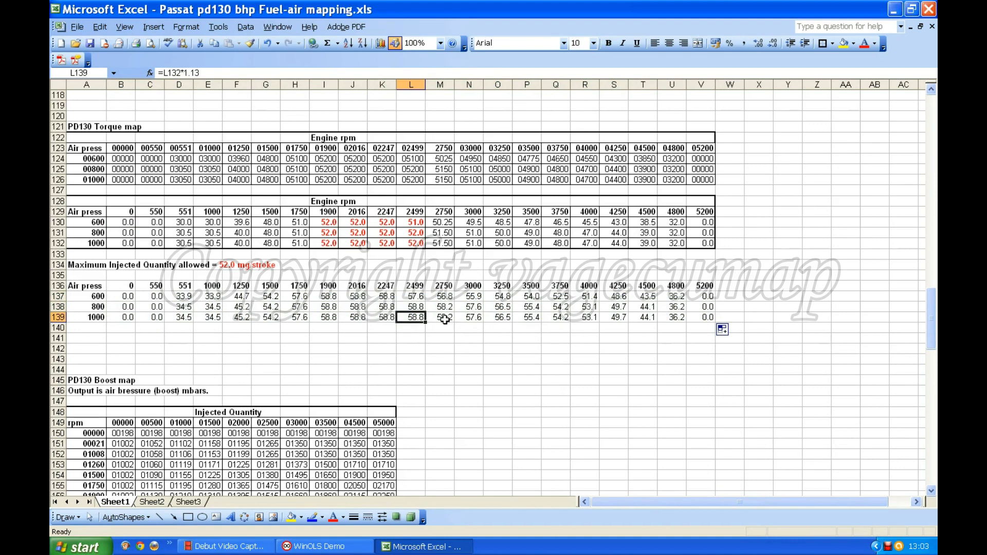
# Set the multiplier in B137 to 1.14 and fill the formula across and down to V139
pyautogui.click(124, 296)
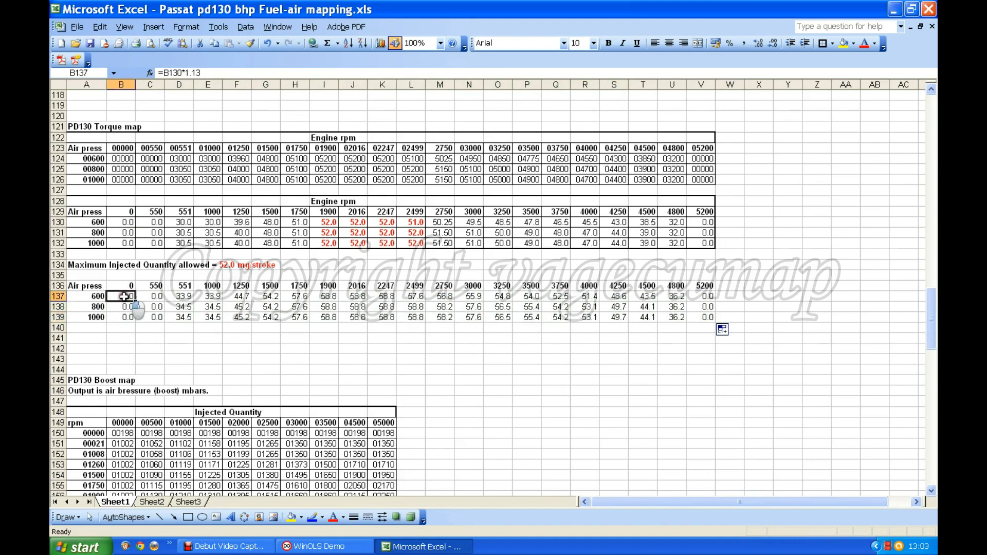
pyautogui.click(206, 72)
pyautogui.press('BackSpace')
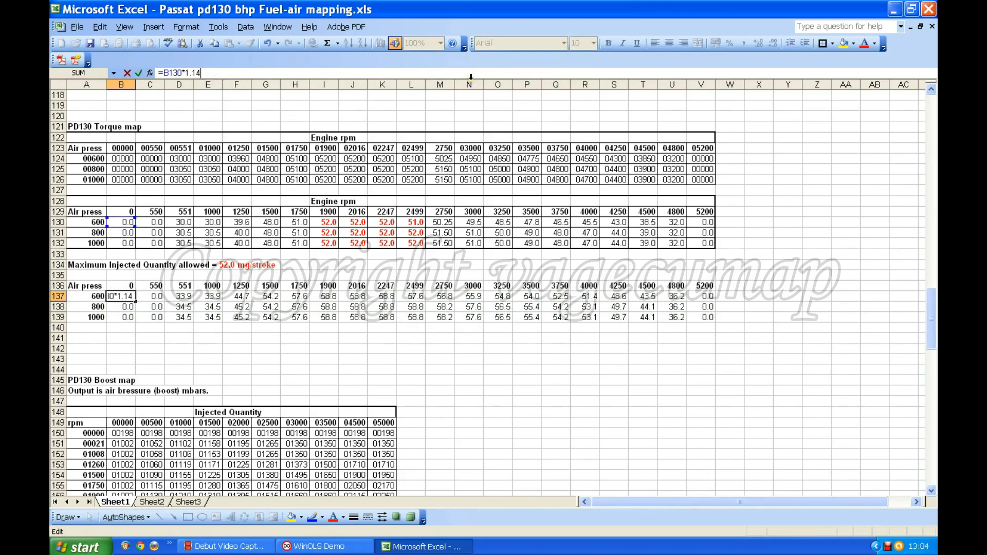
pyautogui.press('Return')
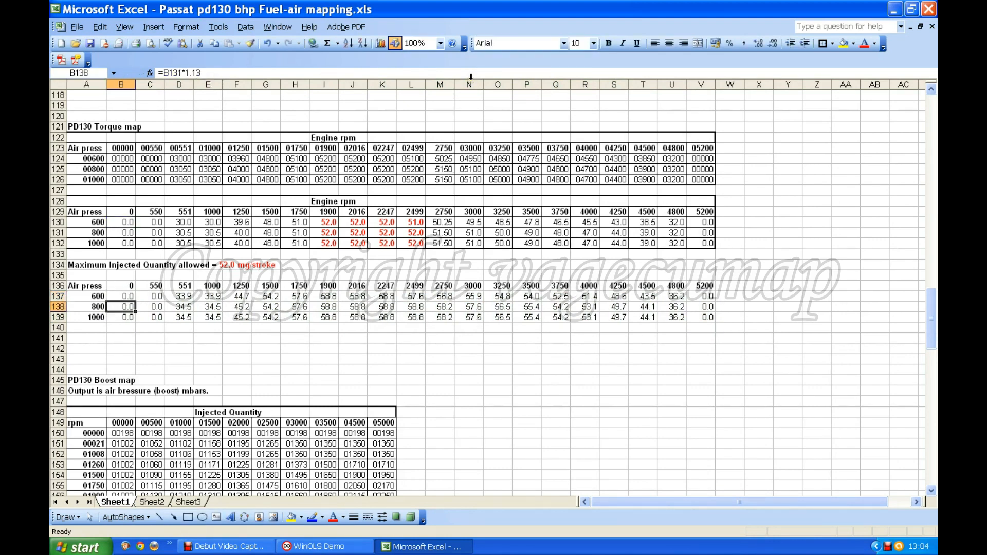
pyautogui.click(128, 295)
pyautogui.moveTo(135, 301); pyautogui.dragTo(709, 324)
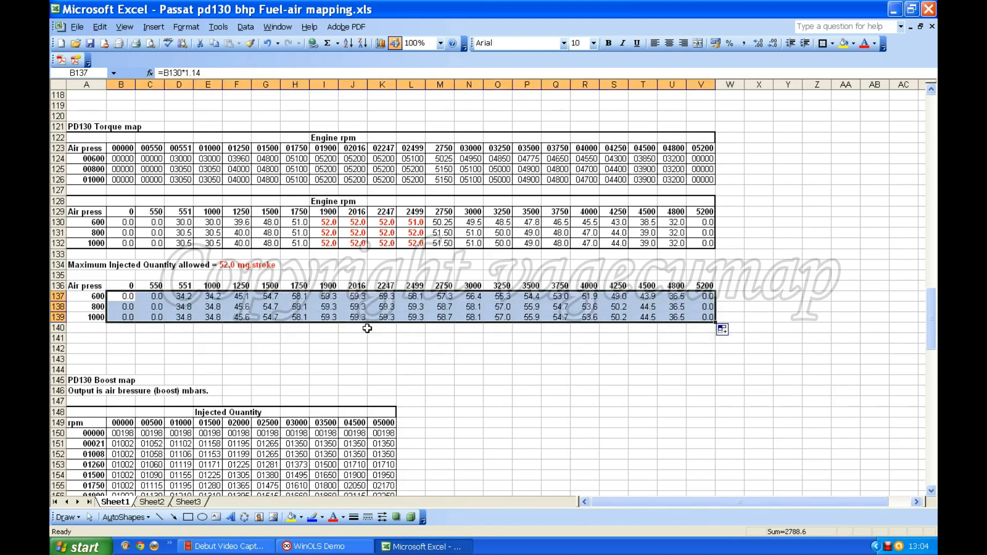
# Set the multiplier in B137 to 1.15 and fill the formula across and down to V139
pyautogui.click(205, 72)
pyautogui.press('BackSpace')
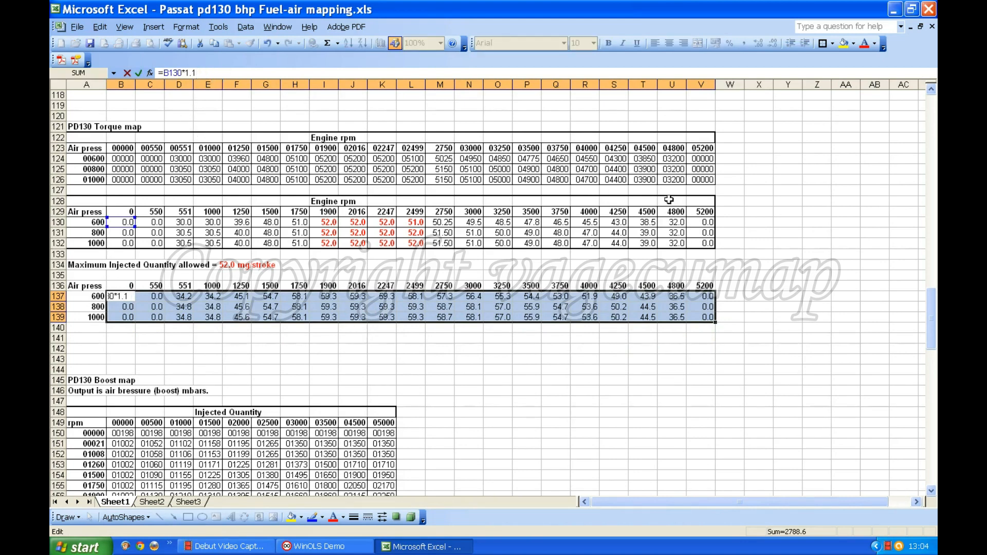
pyautogui.click(543, 399)
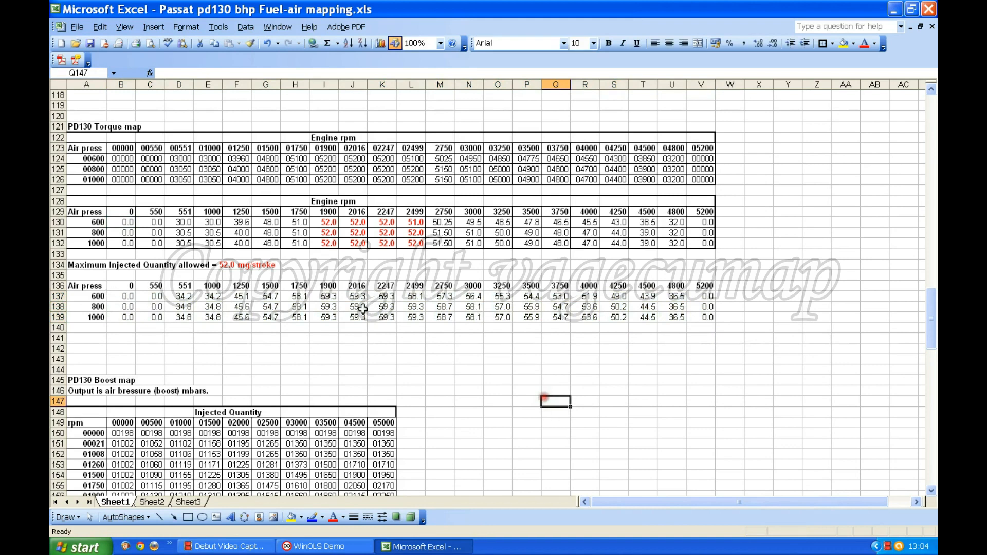
pyautogui.click(121, 295)
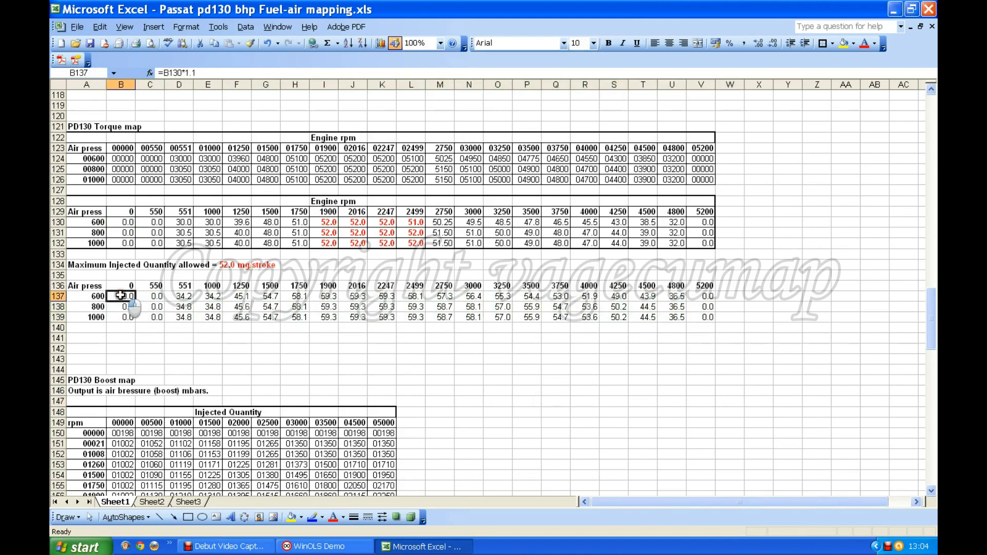
pyautogui.click(206, 73)
pyautogui.press('BackSpace')
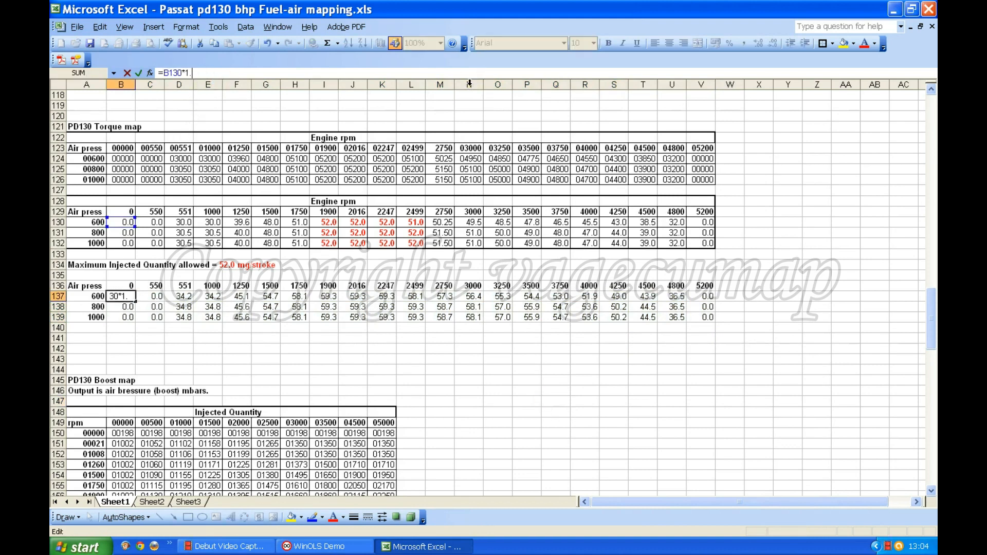
pyautogui.write('15')
pyautogui.press('Return')
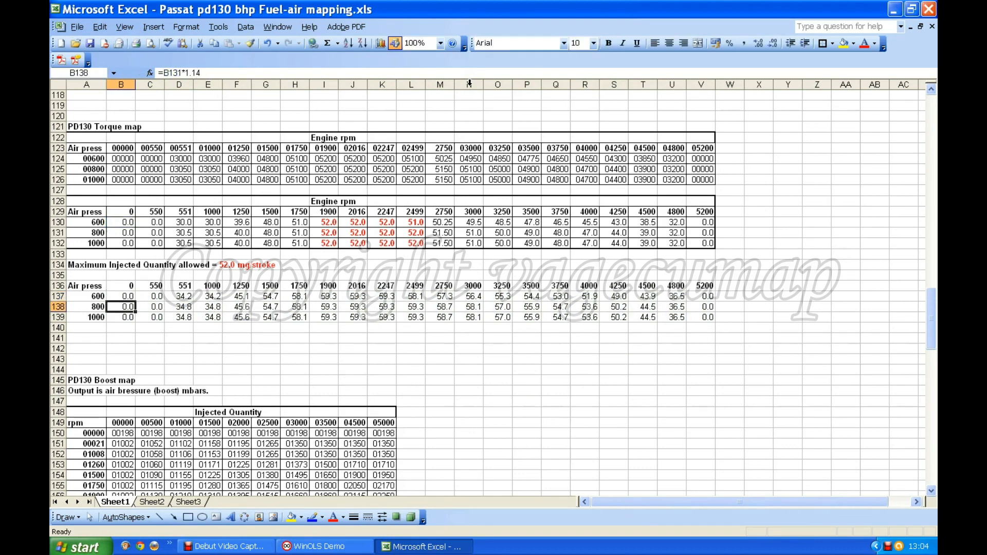
pyautogui.click(118, 295)
pyautogui.moveTo(137, 302); pyautogui.dragTo(706, 322)
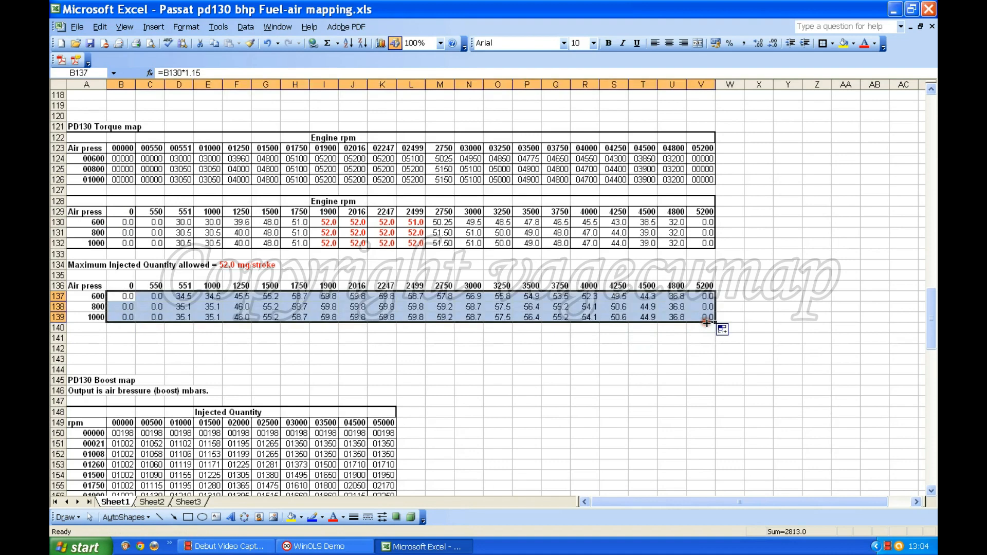
pyautogui.click(704, 337)
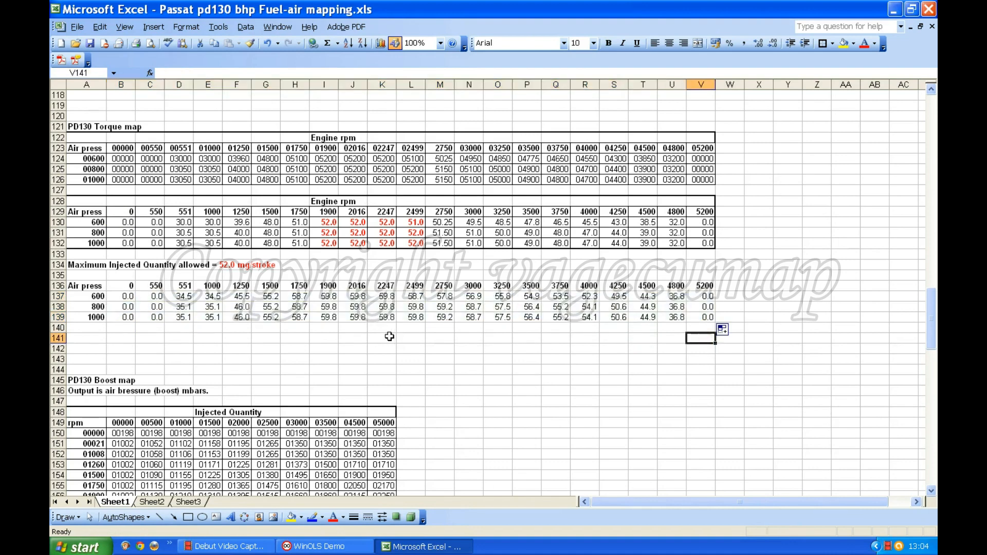
# Examine the scaled quantities in the 1000 air pressure row, from 1900 to 2499 rpm and at the lower engine speeds
pyautogui.click(332, 317)
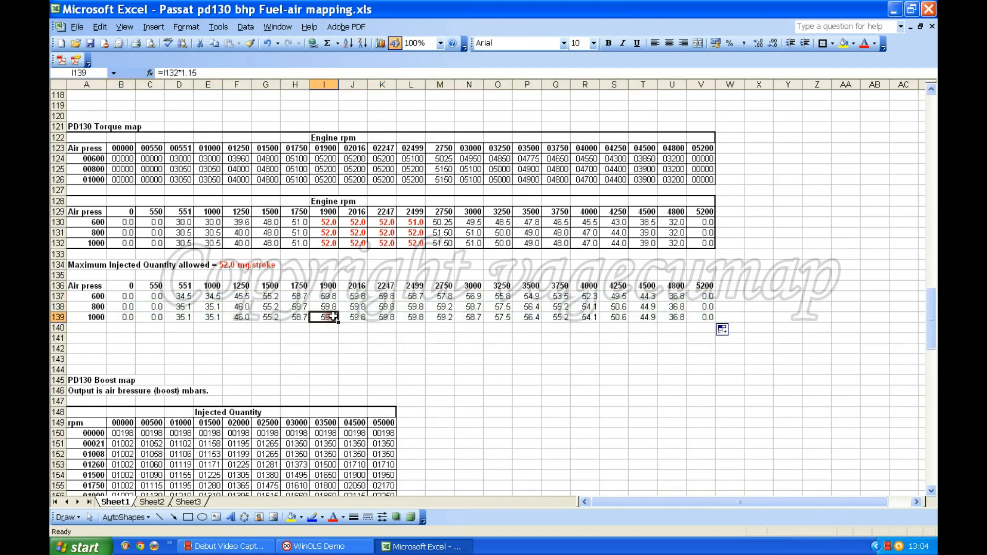
pyautogui.click(390, 318)
pyautogui.click(414, 317)
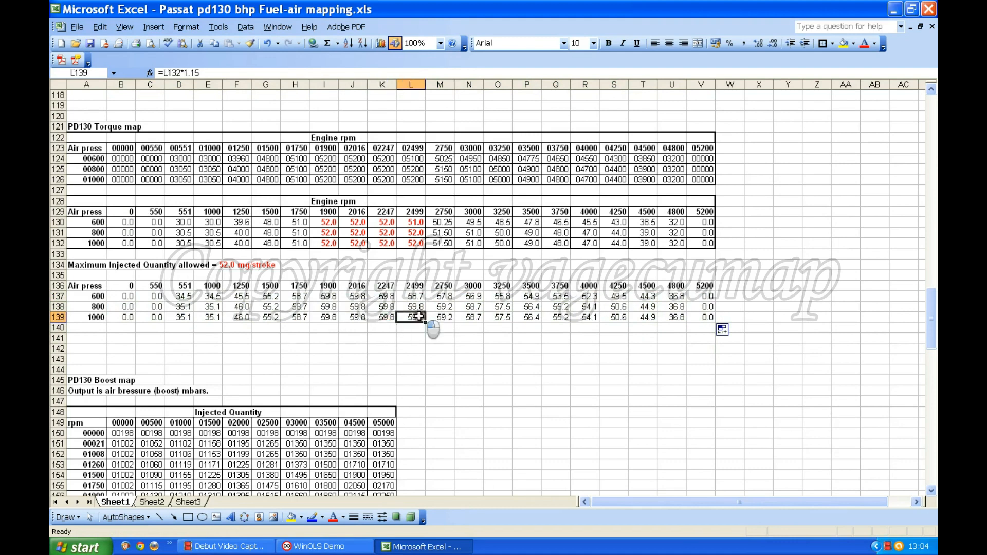
pyautogui.click(232, 317)
pyautogui.click(175, 317)
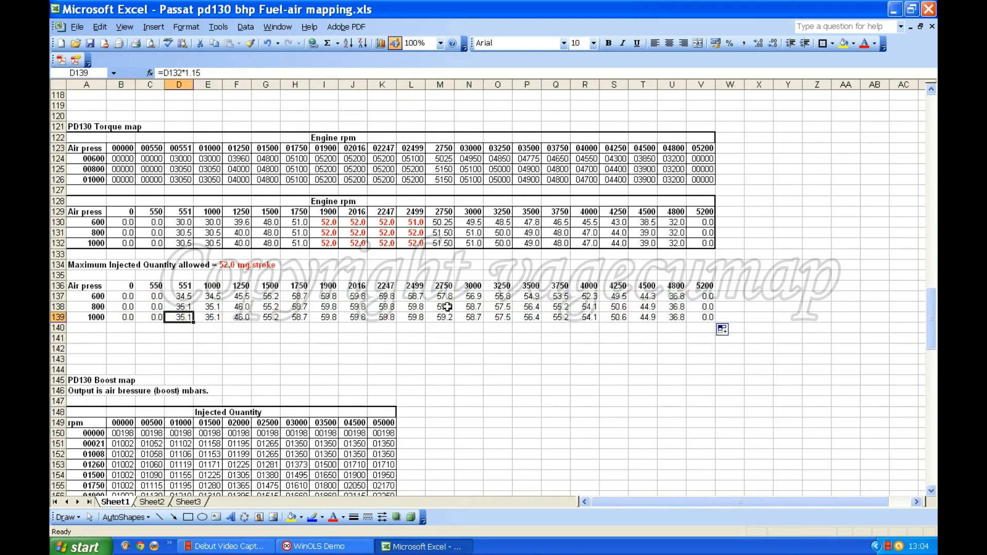